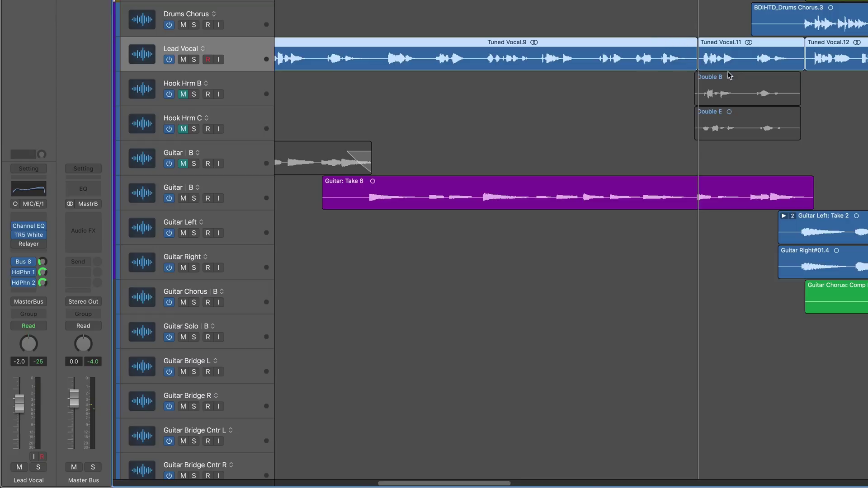
# Step: Play the verse to hear the lead vocal alone while the Hook Hrm harmonies stay muted
pyautogui.press('space')
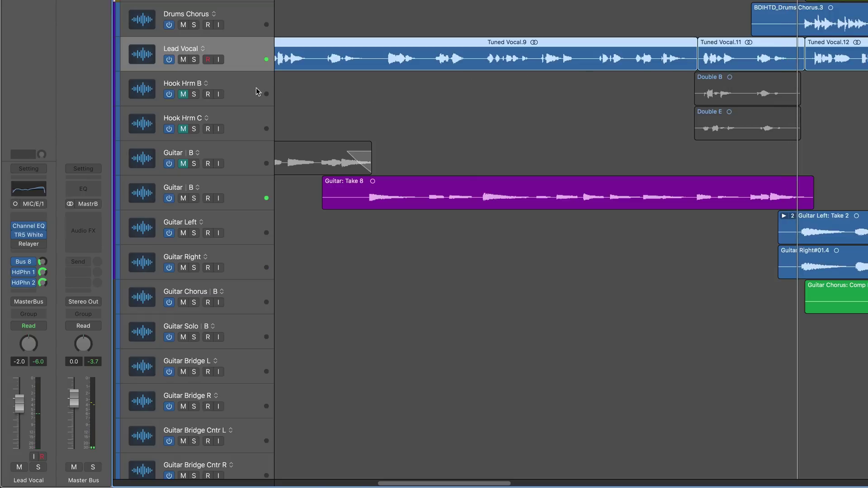
# Step: Unmute Hook Hrm B and C, then play from just before the doubles to hear them with the lead
pyautogui.click(183, 95)
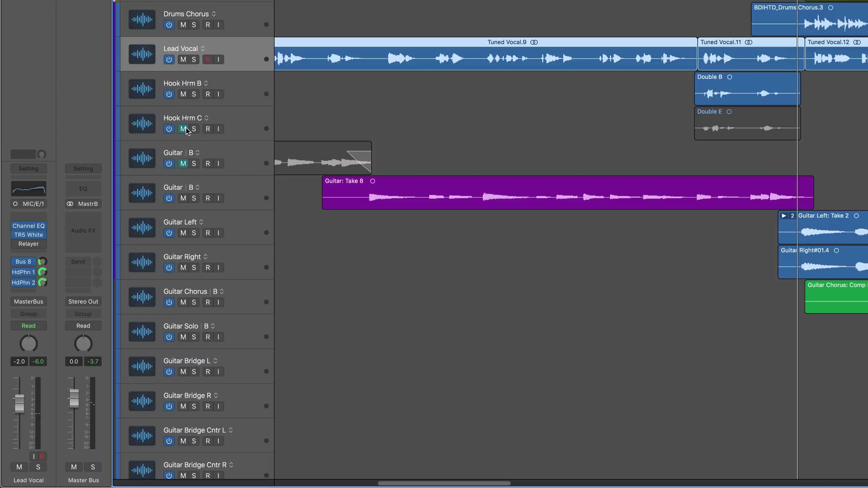
pyautogui.click(184, 129)
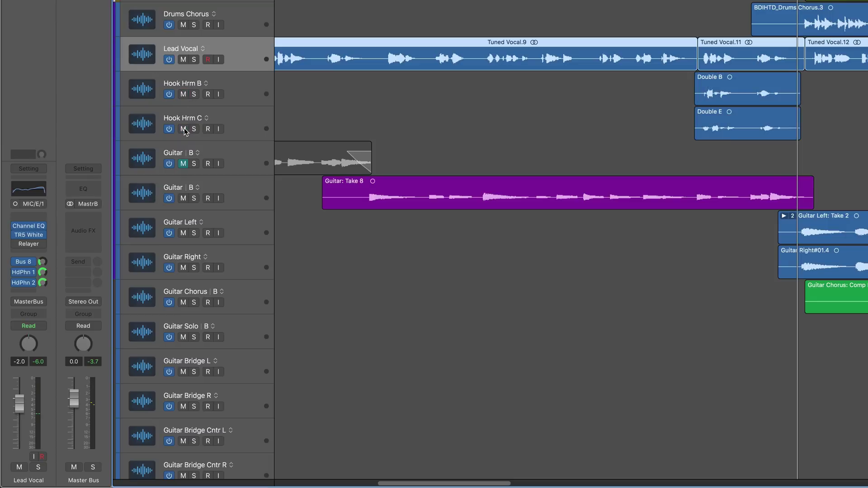
pyautogui.click(686, 103)
pyautogui.press('space')
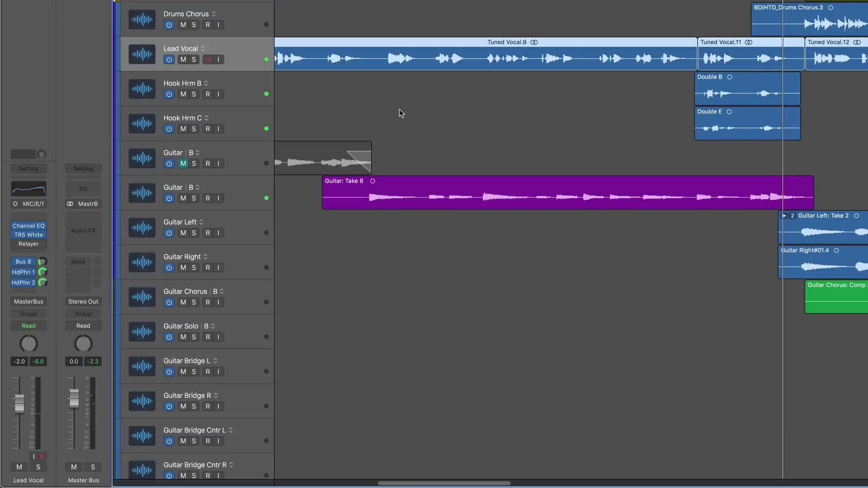
# Step: Mute Hook Hrm C again and insert VocALign Project AU (Mono) on Hook Hrm B
pyautogui.click(183, 128)
pyautogui.click(211, 86)
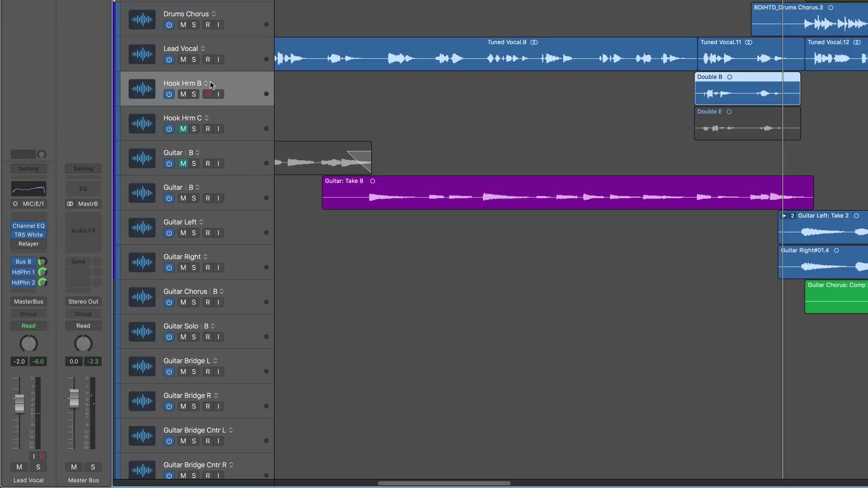
pyautogui.click(40, 226)
pyautogui.moveTo(65, 253)
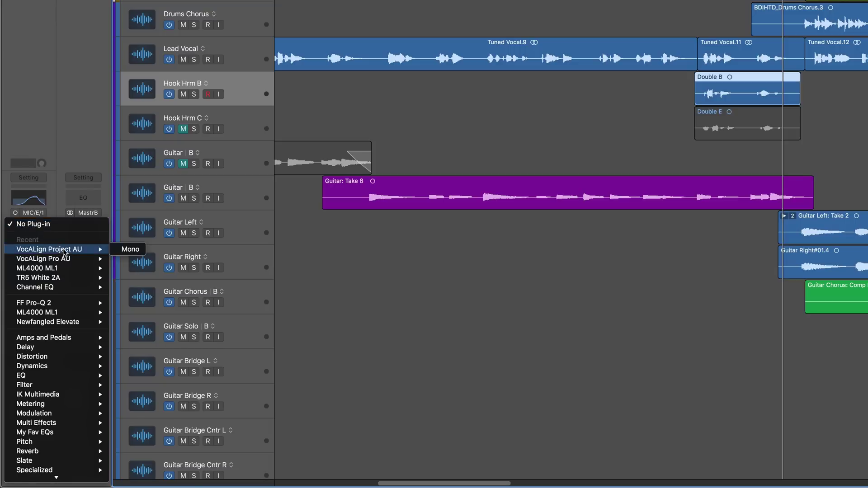
pyautogui.click(135, 249)
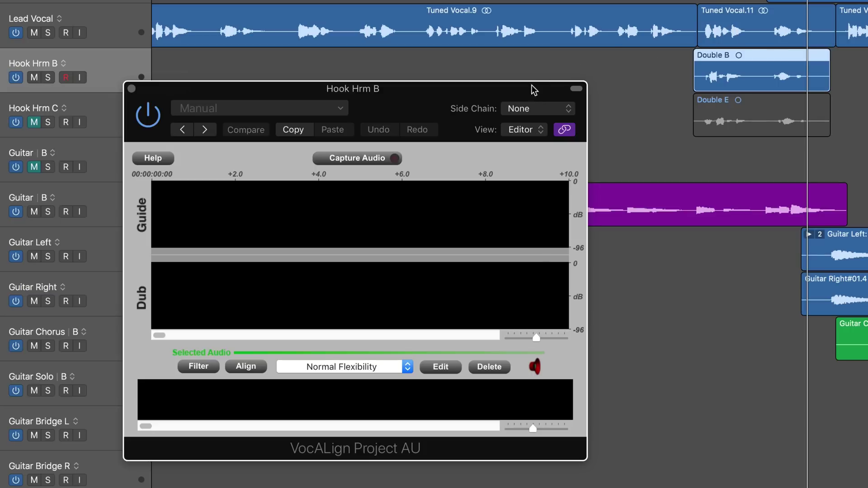
# Step: Set VocALign's side chain to Lead Vocal (Audio 21) and capture the guide and Double B dub
pyautogui.click(533, 112)
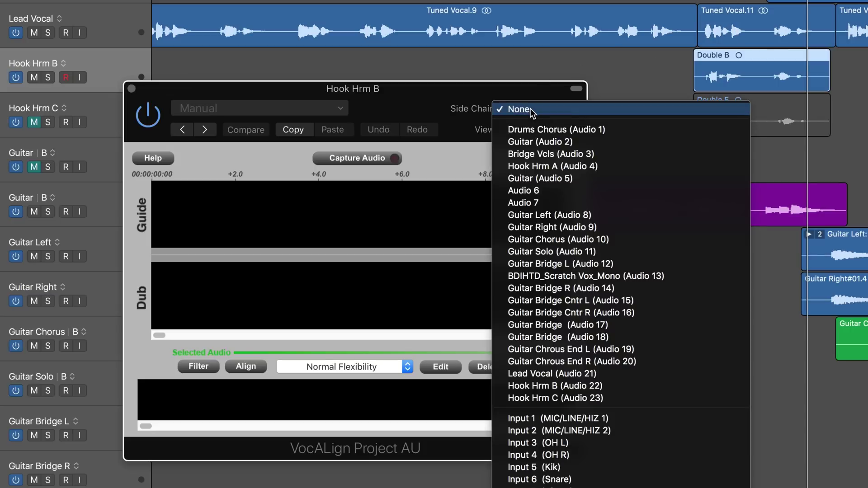
pyautogui.click(533, 375)
pyautogui.click(358, 159)
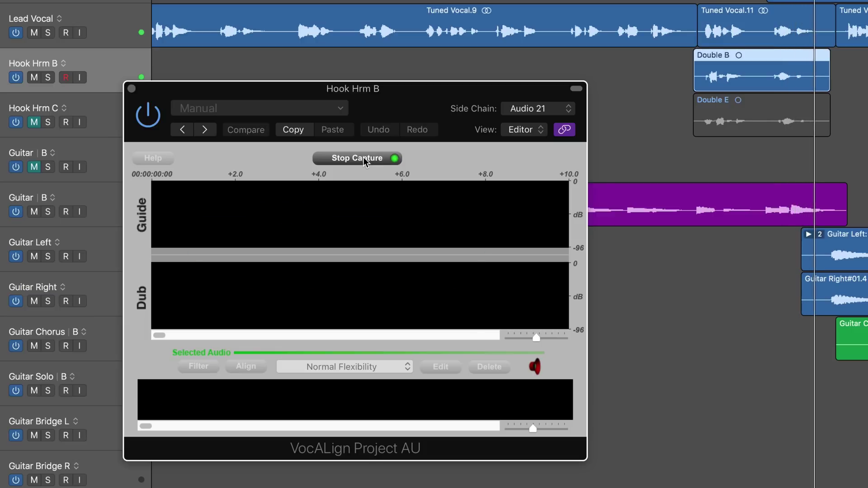
pyautogui.click(364, 158)
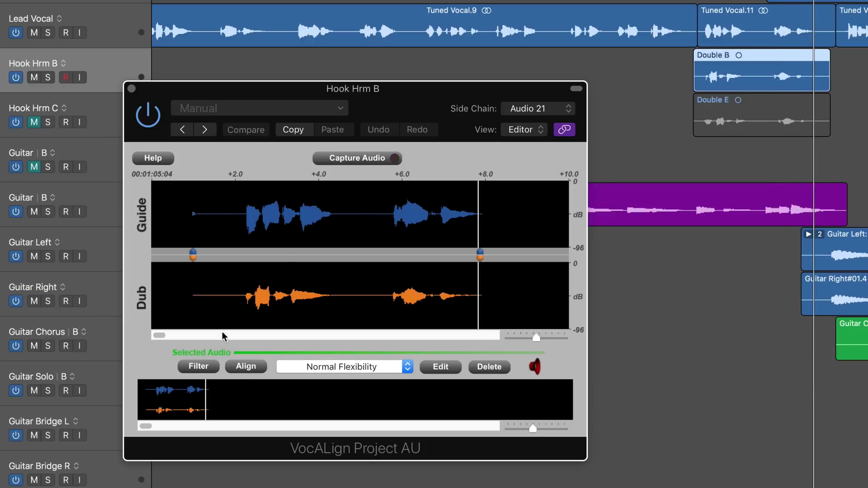
# Step: Align Double B to the lead-vocal guide and play back the aligned dub
pyautogui.click(246, 367)
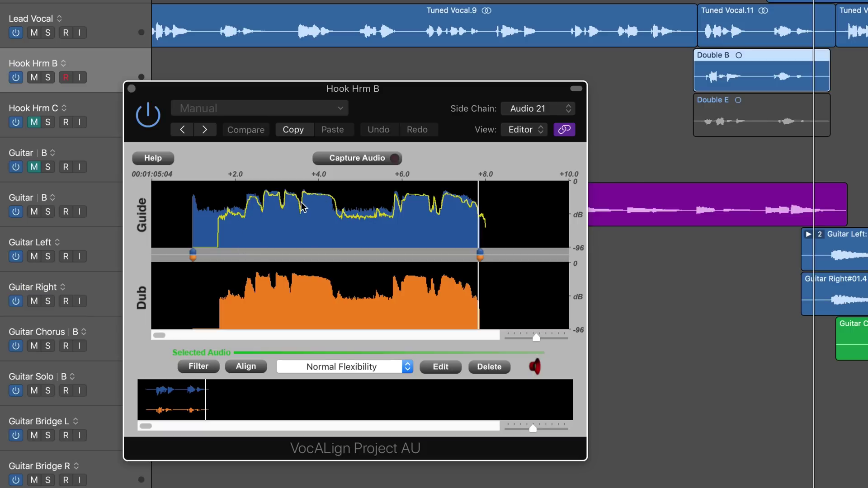
pyautogui.click(442, 367)
pyautogui.press('space')
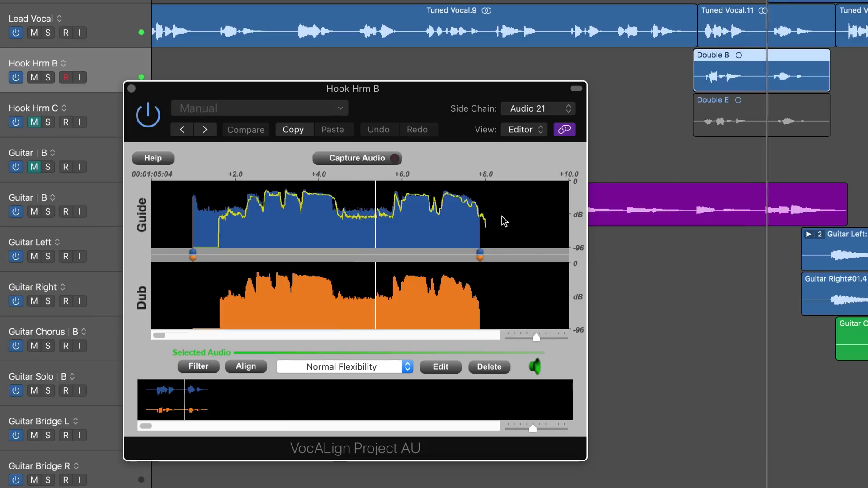
# Step: Close VocALign, mute Hook Hrm B, unmute Hook Hrm C, play it back, and select Hook Hrm C
pyautogui.click(131, 88)
pyautogui.click(32, 77)
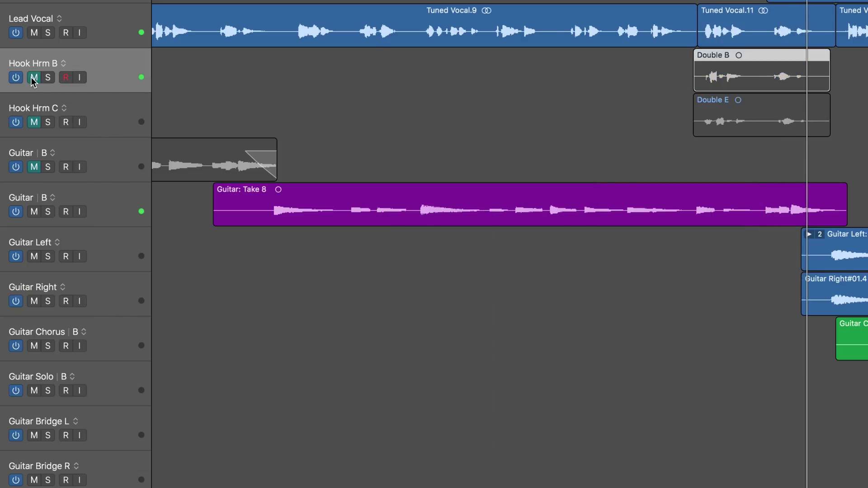
pyautogui.click(35, 126)
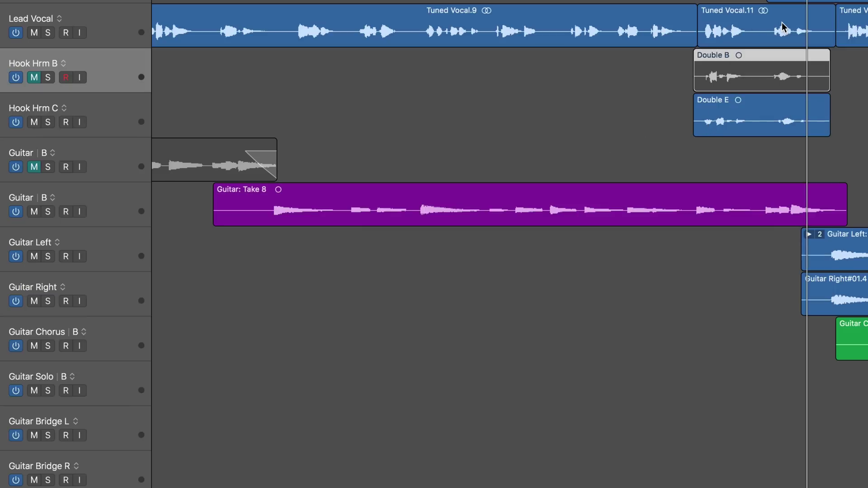
pyautogui.click(678, 55)
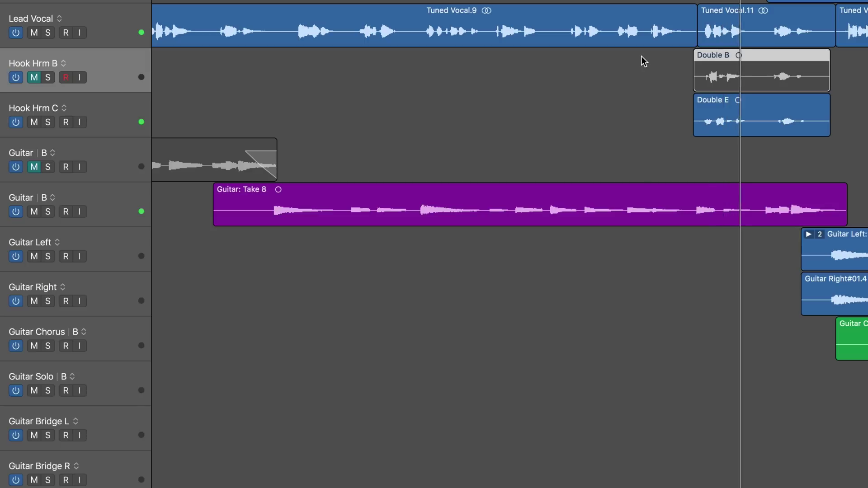
pyautogui.click(108, 113)
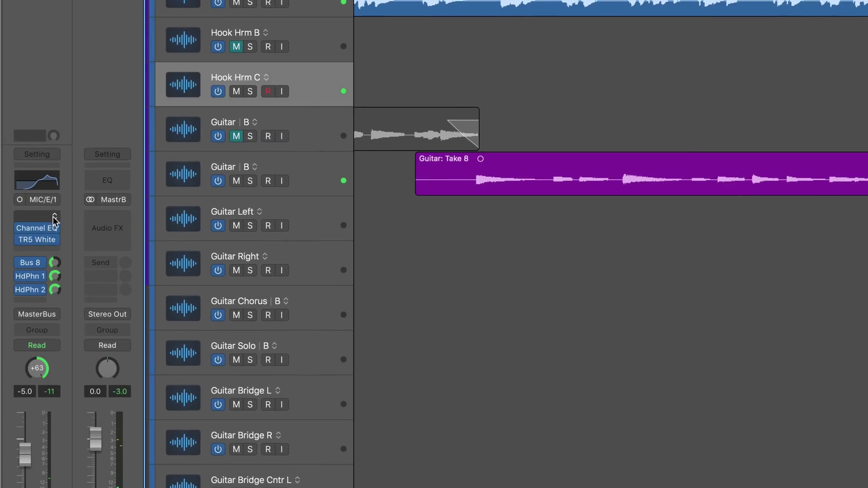
# Step: Insert VocALign Project AU (Mono) on Hook Hrm C
pyautogui.click(51, 217)
pyautogui.moveTo(126, 246)
pyautogui.click(159, 247)
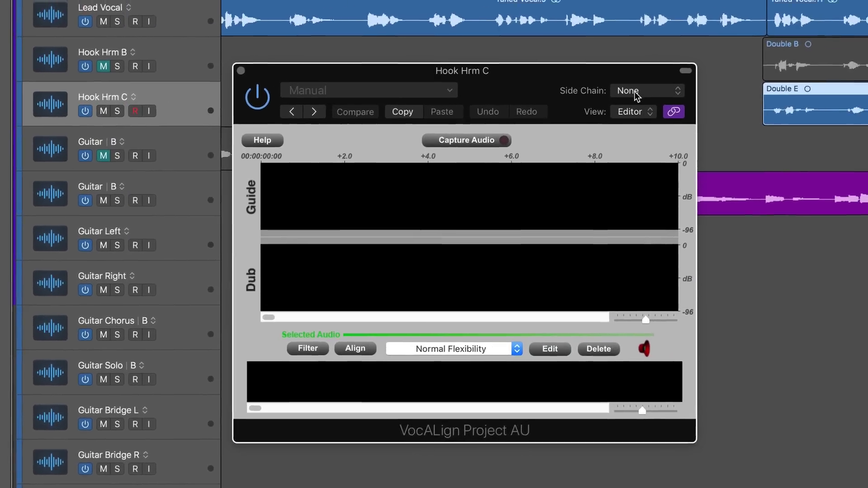
# Step: Set the side chain to Lead Vocal (Audio 21) and capture audio during playback
pyautogui.click(564, 103)
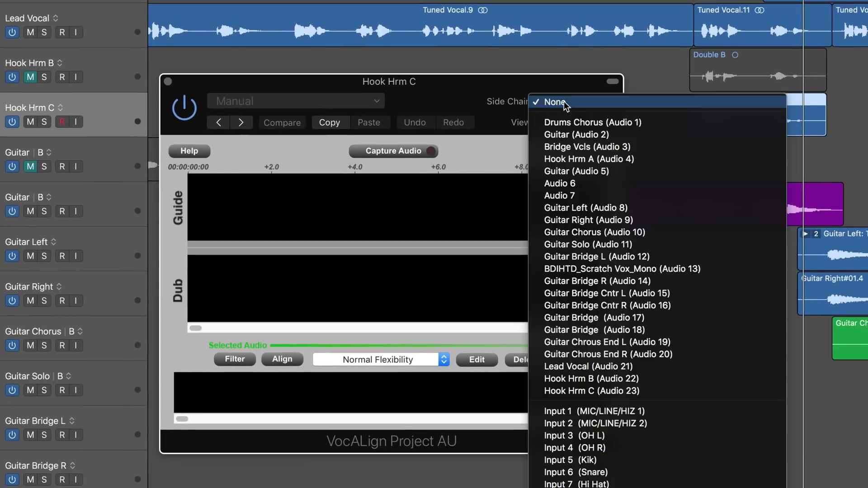
pyautogui.click(588, 367)
pyautogui.click(396, 152)
pyautogui.press('space')
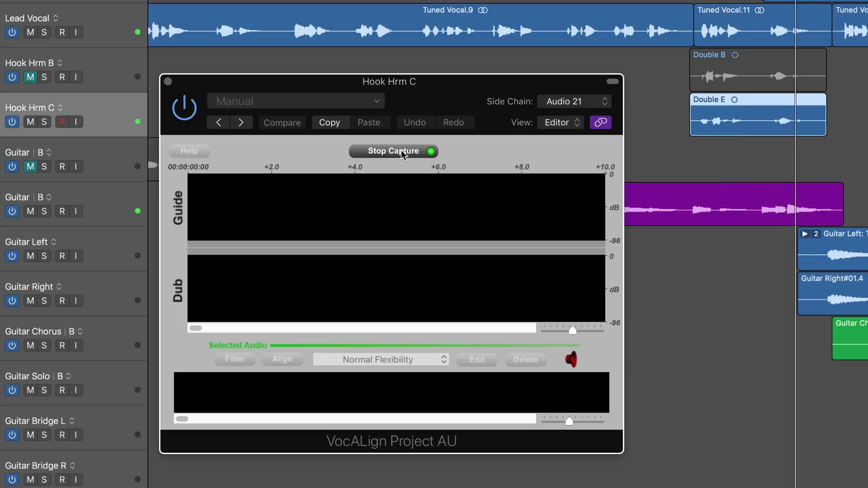
# Step: Stop the capture, align Double E to the lead-vocal guide, and play the aligned harmony
pyautogui.click(404, 152)
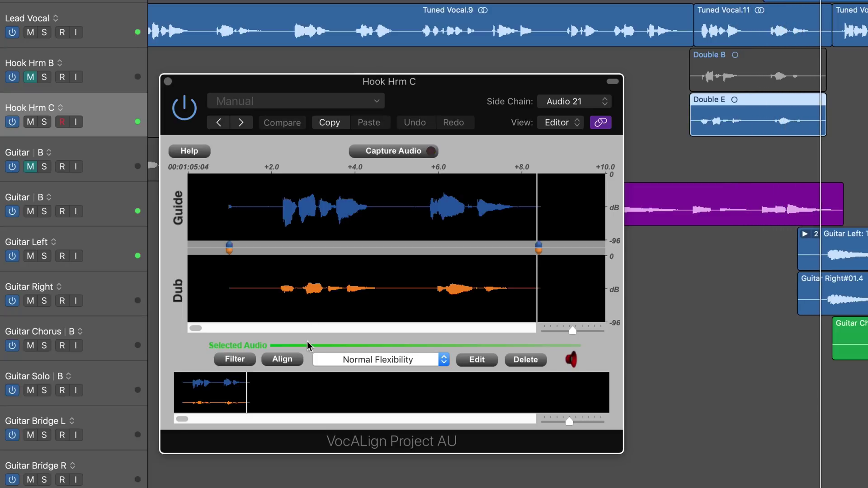
pyautogui.click(287, 361)
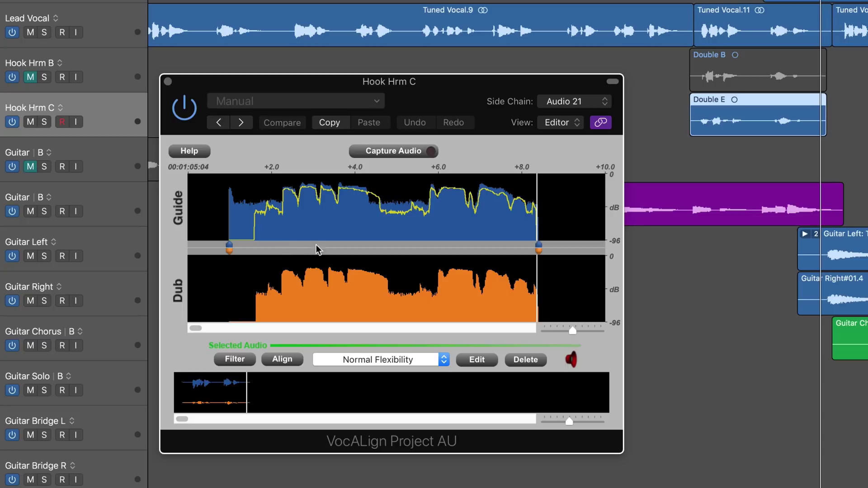
pyautogui.click(479, 362)
pyautogui.press('space')
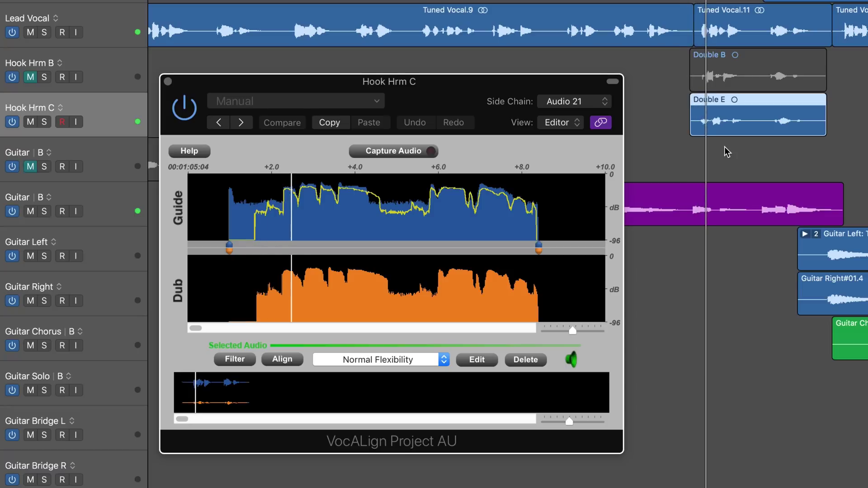
pyautogui.moveTo(357, 82); pyautogui.dragTo(397, 82)
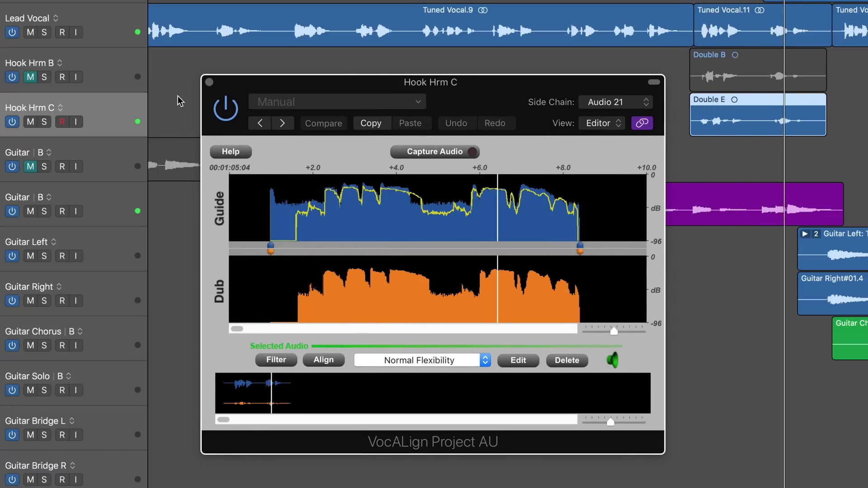
# Step: Unmute Hook Hrm B to hear both aligned doubles with the lead, then stop playback
pyautogui.click(30, 77)
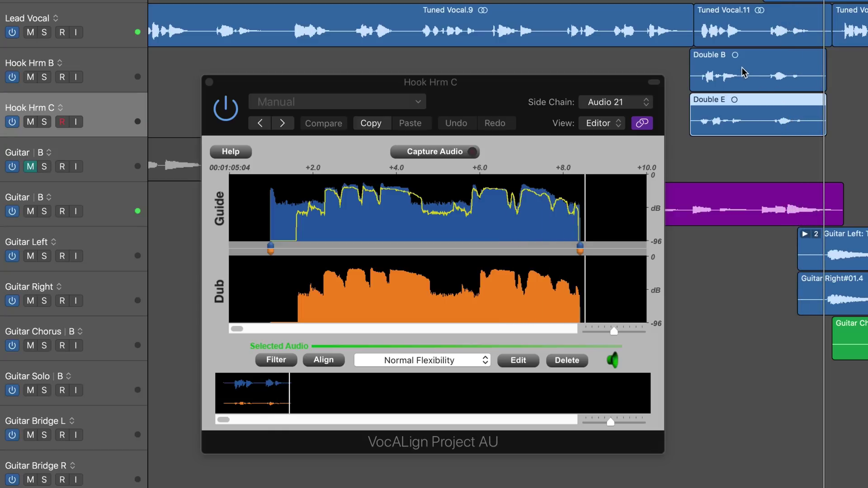
pyautogui.press('space')
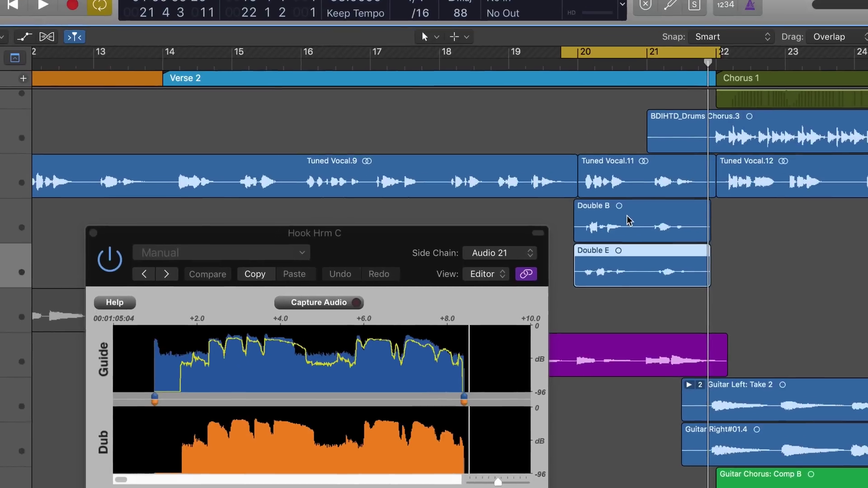
# Step: Bounce the Double B region in place onto a new track as Double B_bip
pyautogui.rightClick(630, 221)
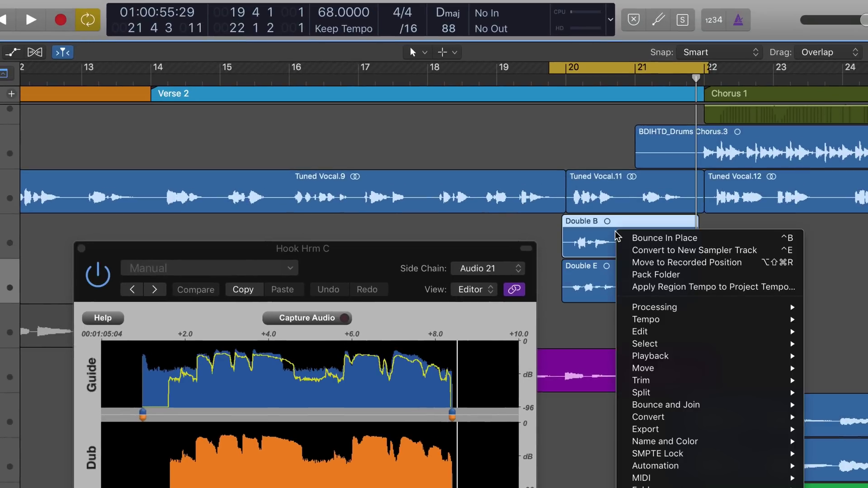
pyautogui.click(649, 238)
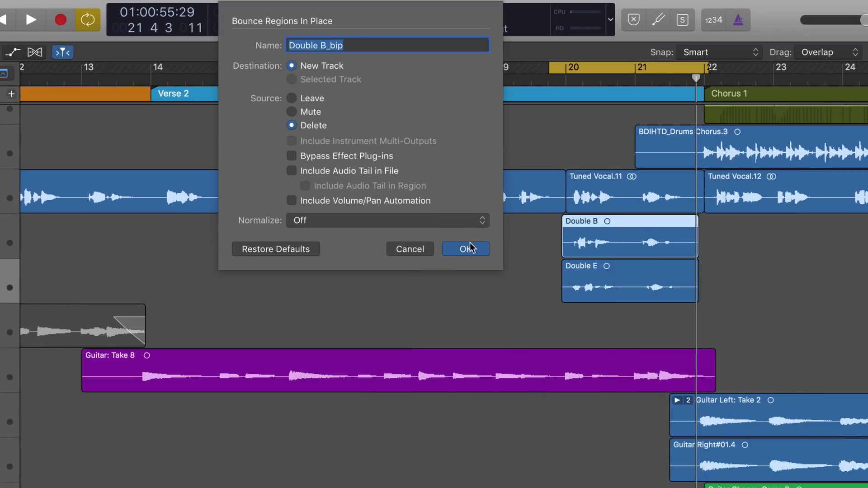
pyautogui.click(466, 248)
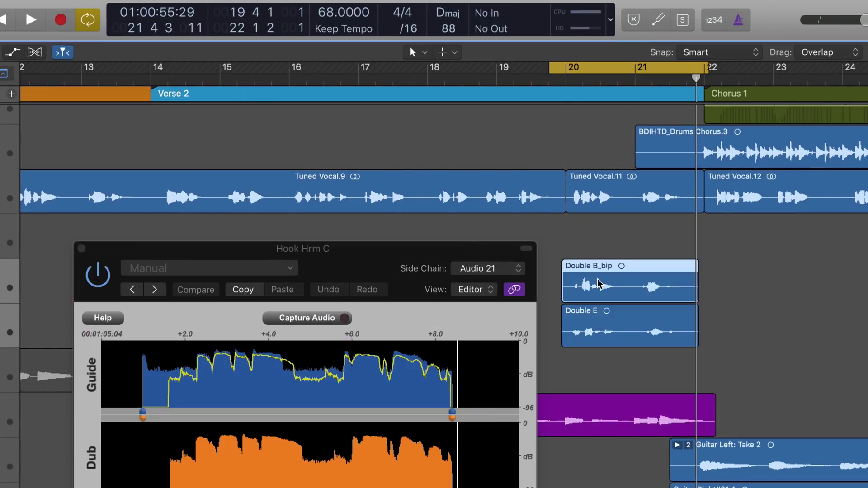
# Step: Bounce Double E in place onto a new track as Double E_bip and close the leftover plug-in window
pyautogui.rightClick(605, 317)
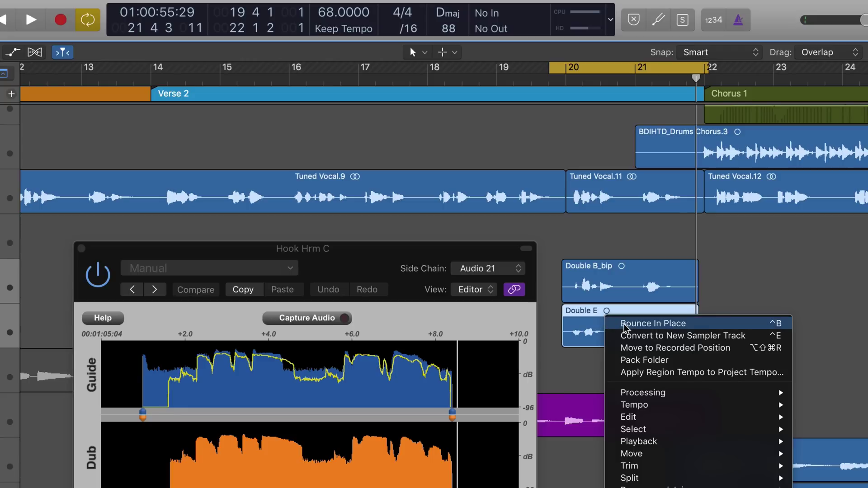
pyautogui.click(625, 323)
pyautogui.click(456, 247)
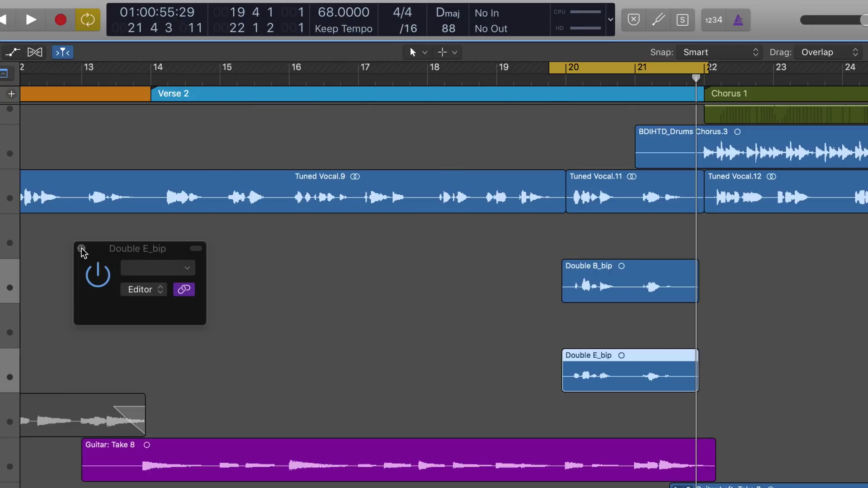
pyautogui.click(82, 248)
# Step: Start playback from bar 20 to audition Double B_bip and Double E_bip against the lead vocal
pyautogui.press('space')
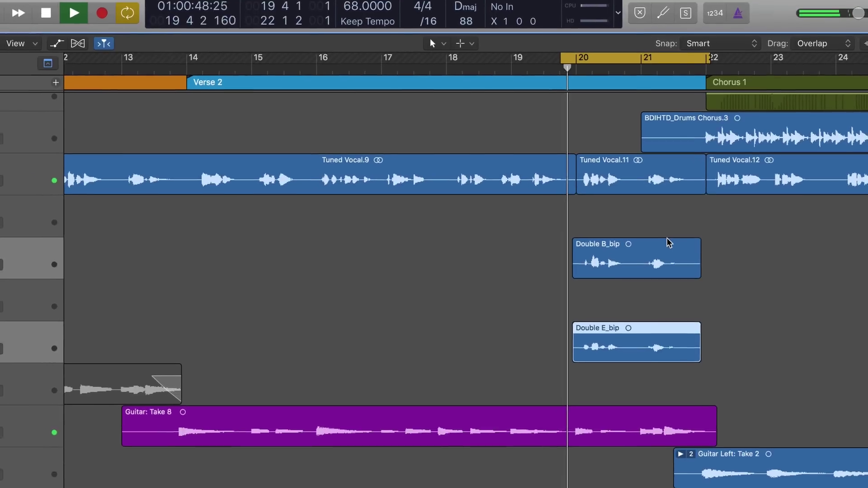